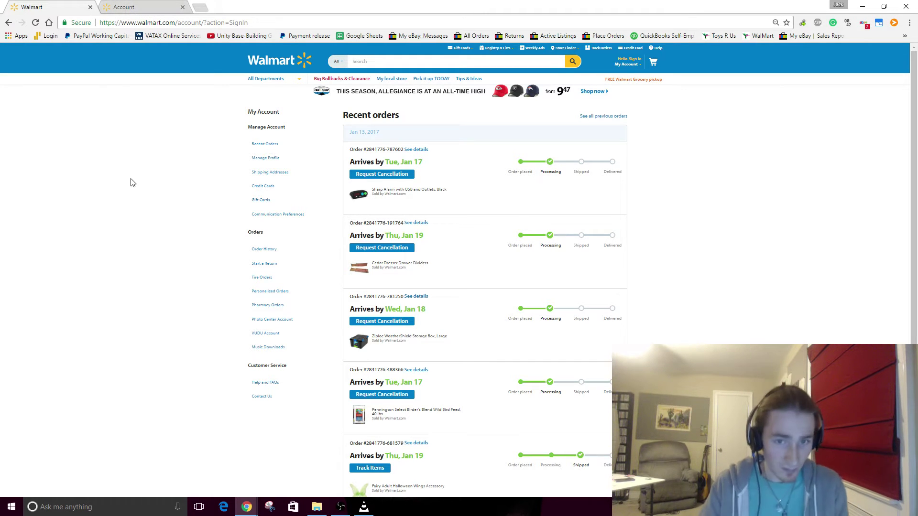
# Switch between Recent orders and Order History, ending at the bottom of the Jan 13, 2017 orders
pyautogui.click(123, 7)
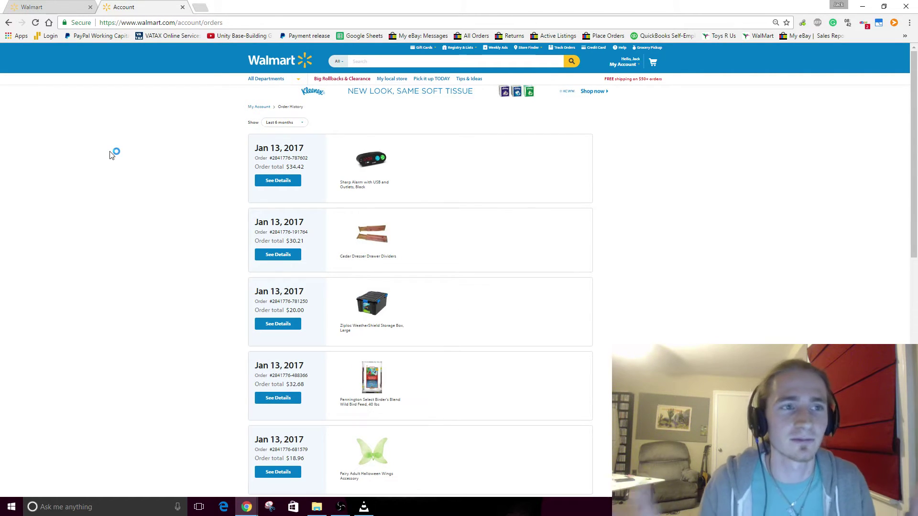
pyautogui.click(54, 10)
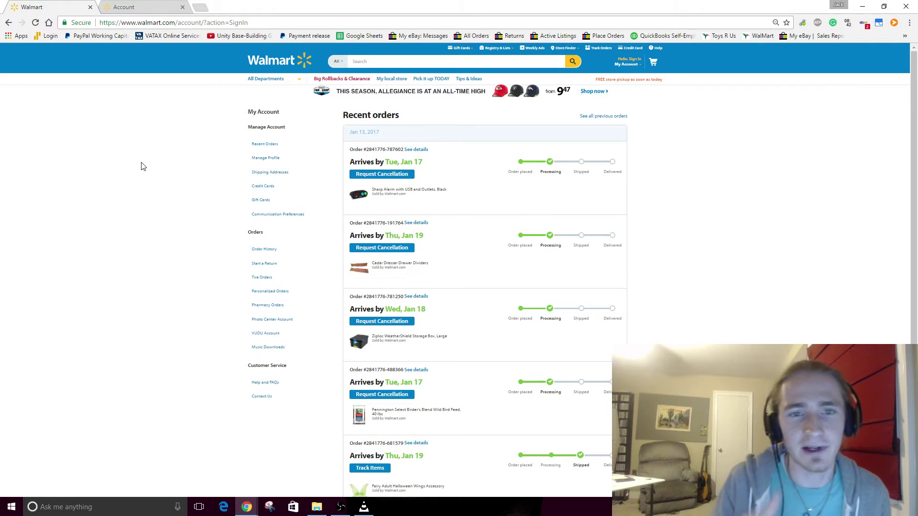
pyautogui.hotkey('ctrl', 'Tab')
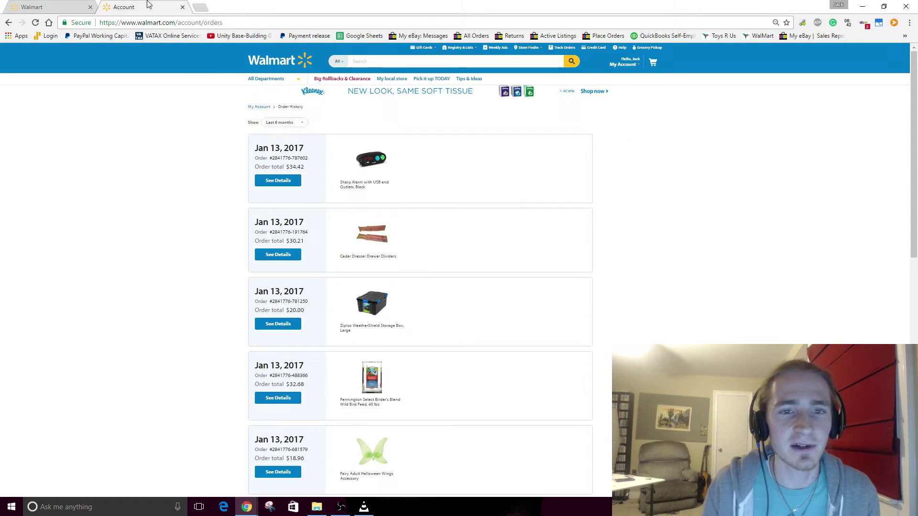
pyautogui.click(52, 4)
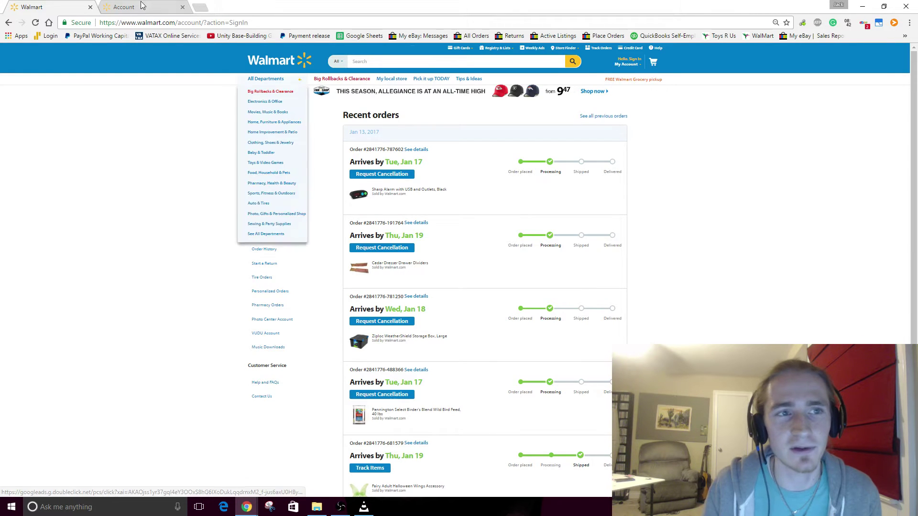
pyautogui.hotkey('ctrl', 'Tab')
pyautogui.scroll(-2, 469, 187)
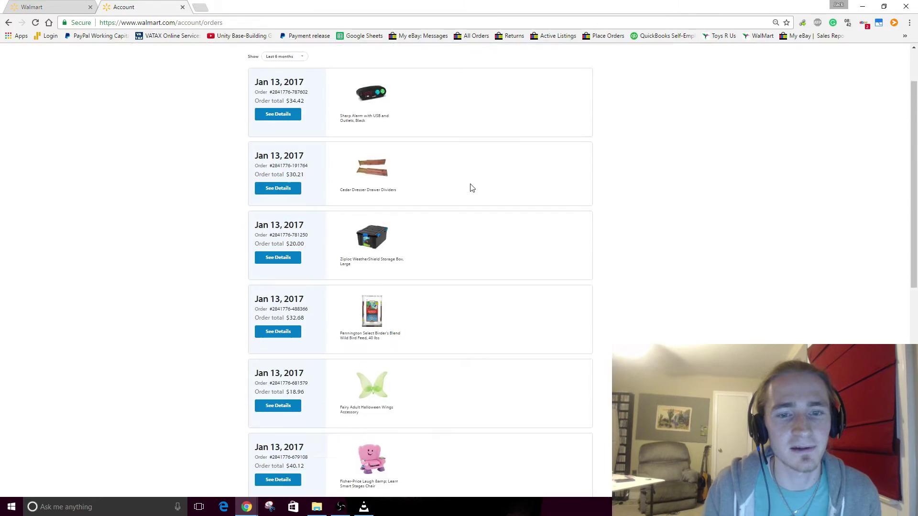
pyautogui.scroll(2, 523, 231)
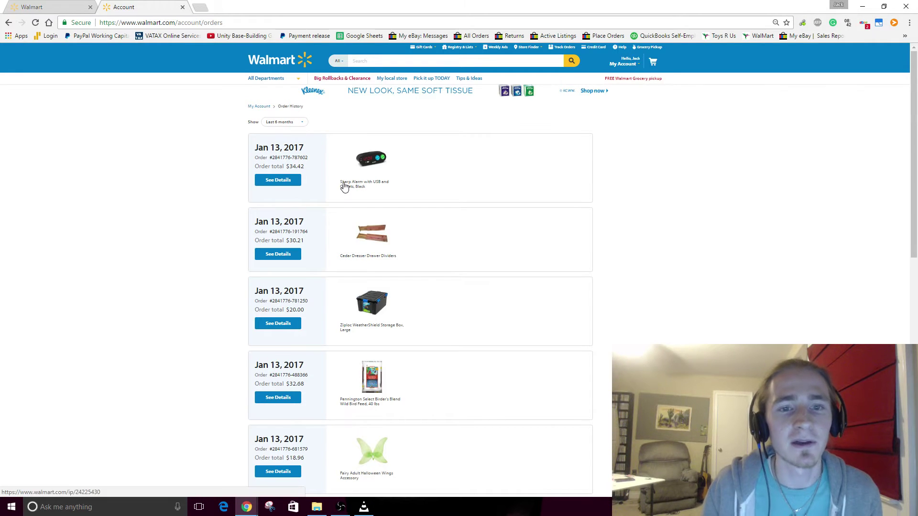
pyautogui.scroll(-15, 526, 236)
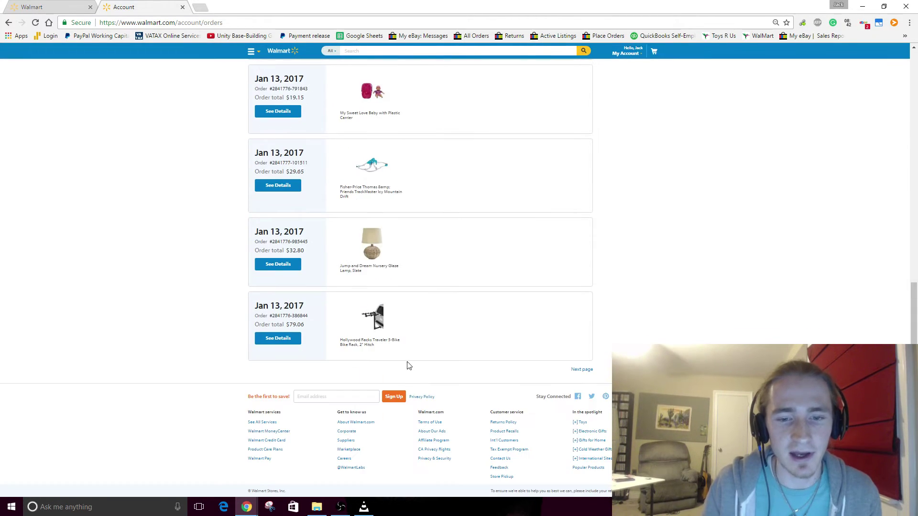
# Page Order History forward and load the list at offset 250 to reach December 2016 orders
pyautogui.click(582, 369)
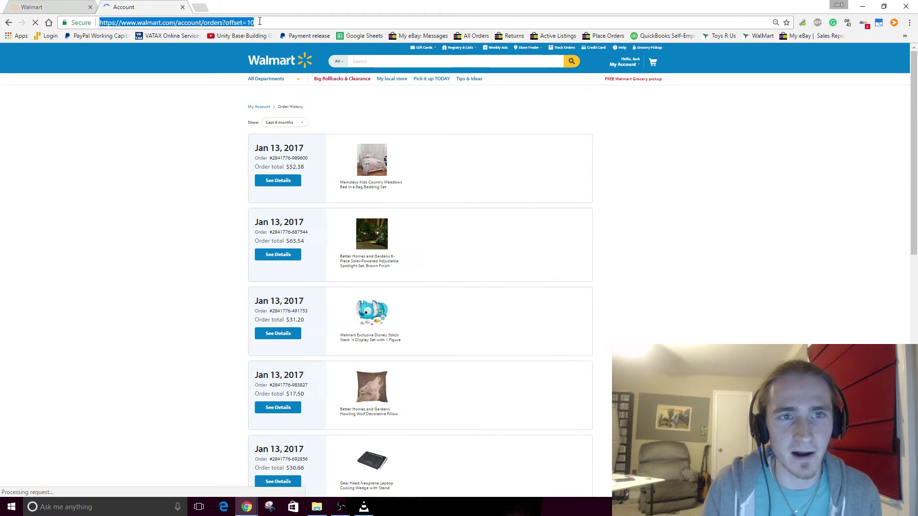
pyautogui.click(259, 23)
pyautogui.press('BackSpace')
pyautogui.press('BackSpace')
pyautogui.write('250')
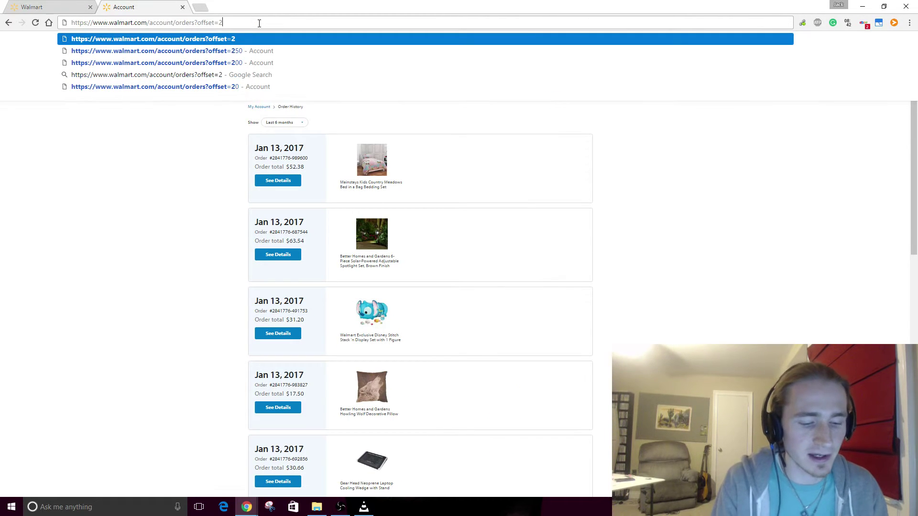
pyautogui.press('Return')
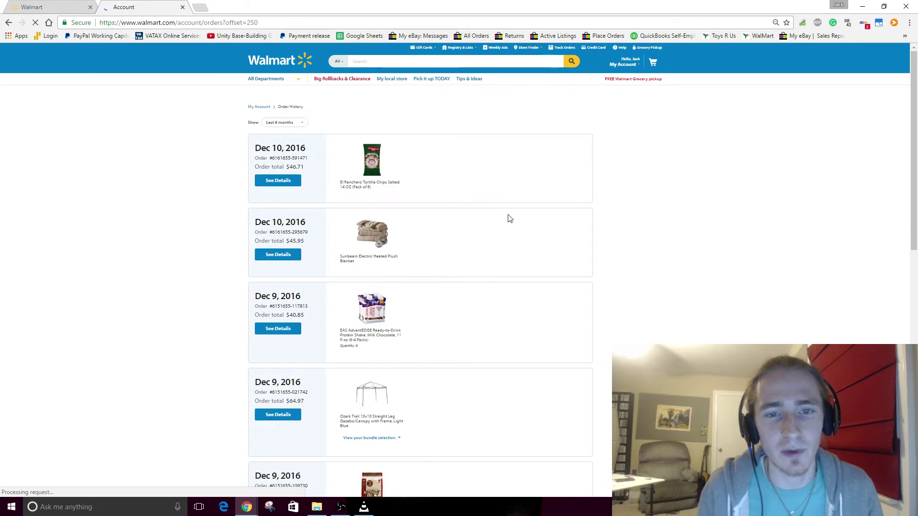
pyautogui.scroll(-5, 526, 327)
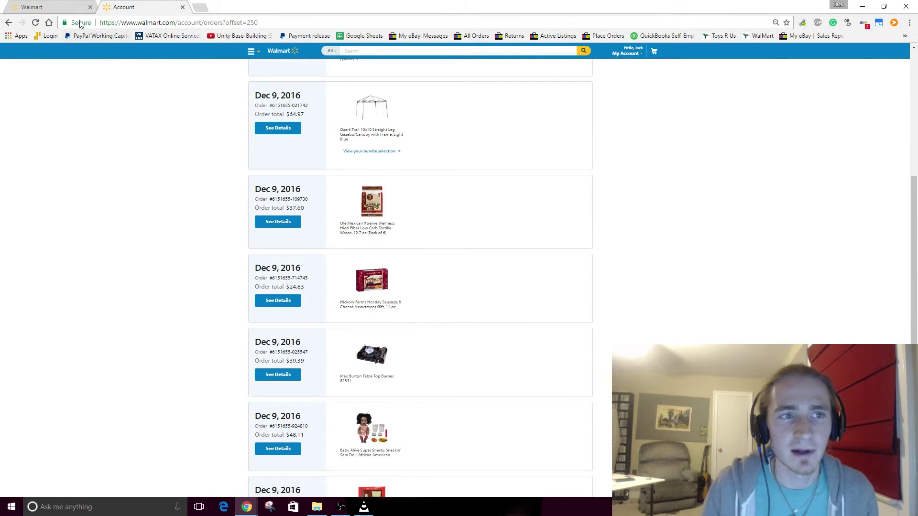
# Reload Recent orders and scroll through the Jan 12, 2017 orders
pyautogui.hotkey('ctrl', 'shift', 'Tab')
pyautogui.scroll(-3, 521, 206)
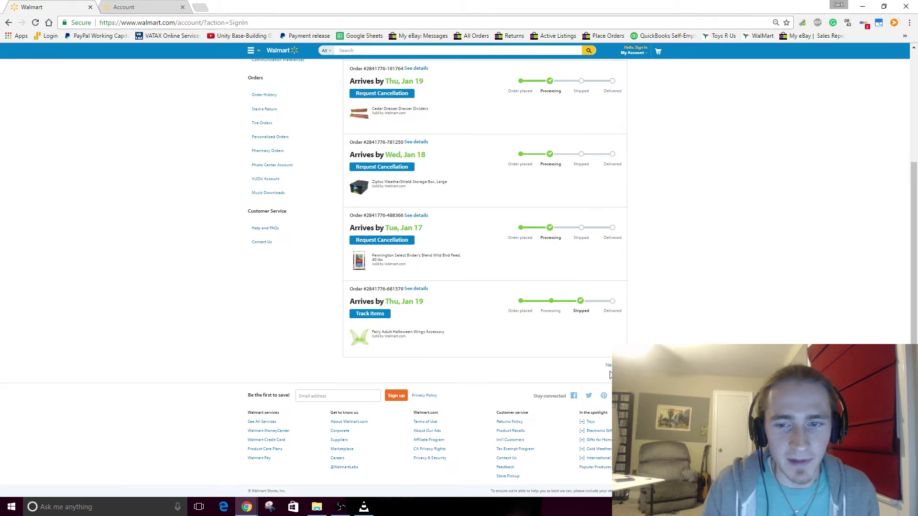
pyautogui.press('F5')
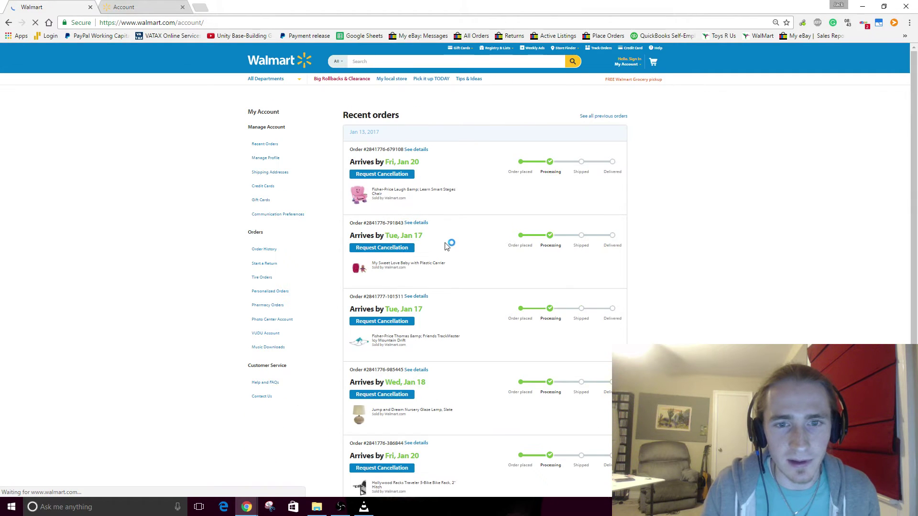
pyautogui.scroll(-3, 442, 224)
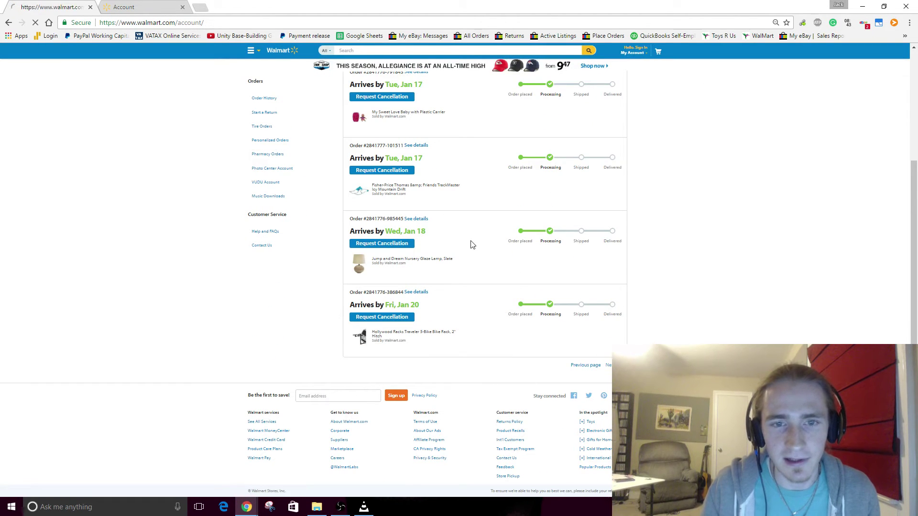
pyautogui.scroll(-3, 427, 183)
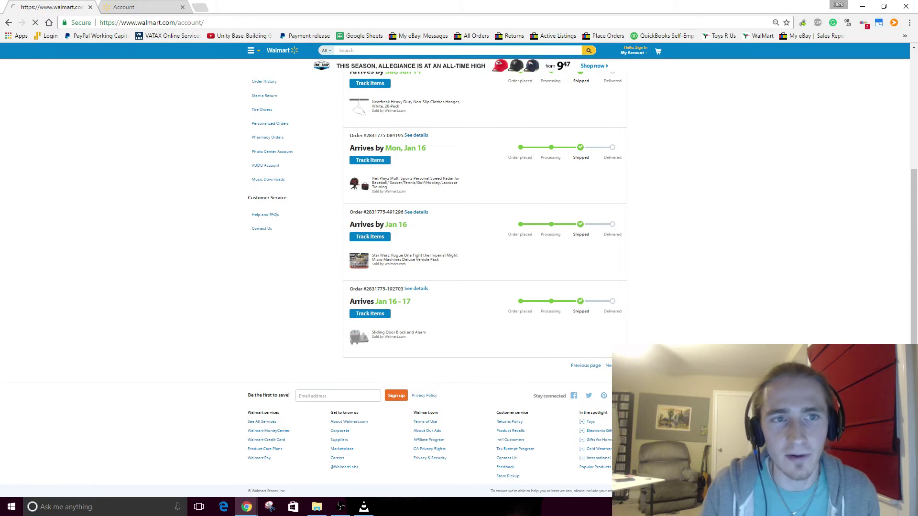
pyautogui.scroll(-4, 574, 330)
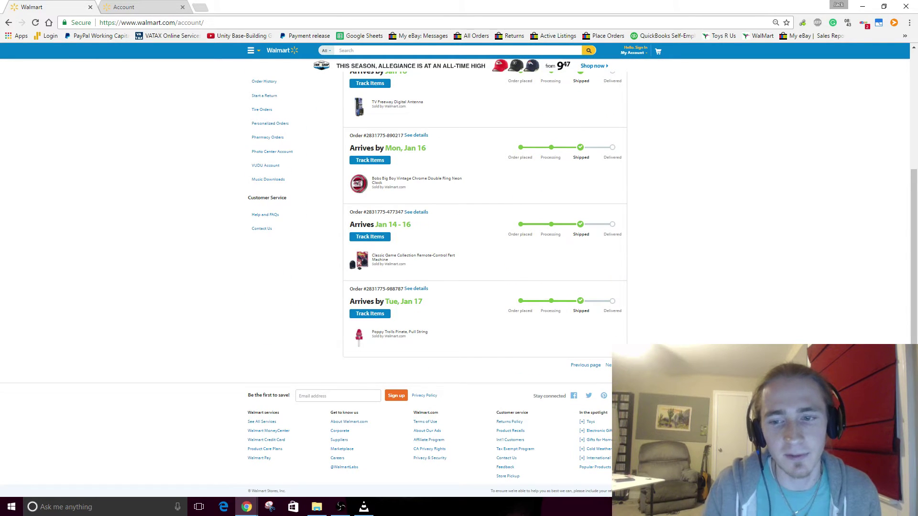
pyautogui.scroll(-6, 475, 195)
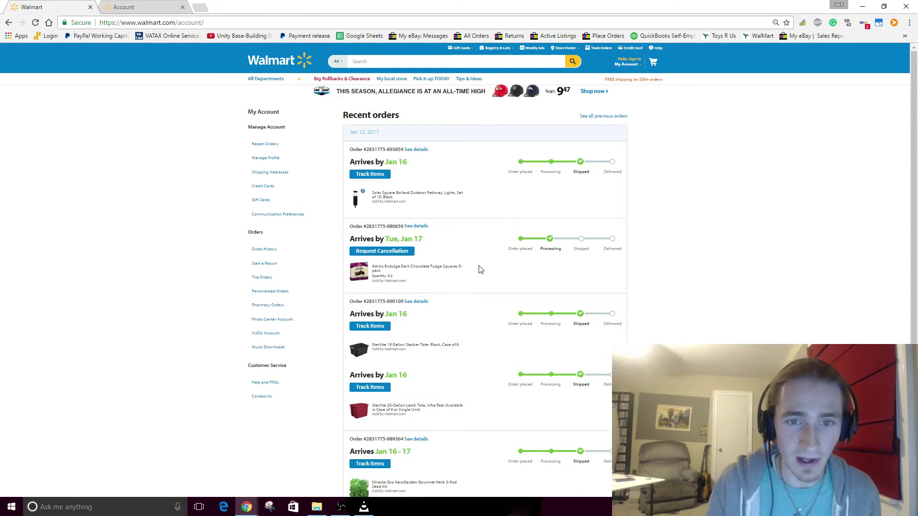
pyautogui.rightClick(372, 178)
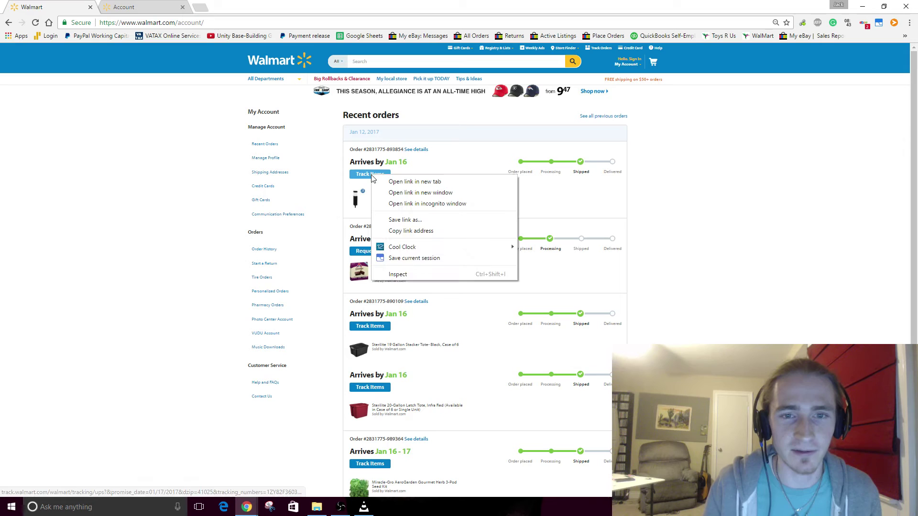
pyautogui.click(398, 183)
pyautogui.scroll(-3, 454, 193)
pyautogui.click(155, 12)
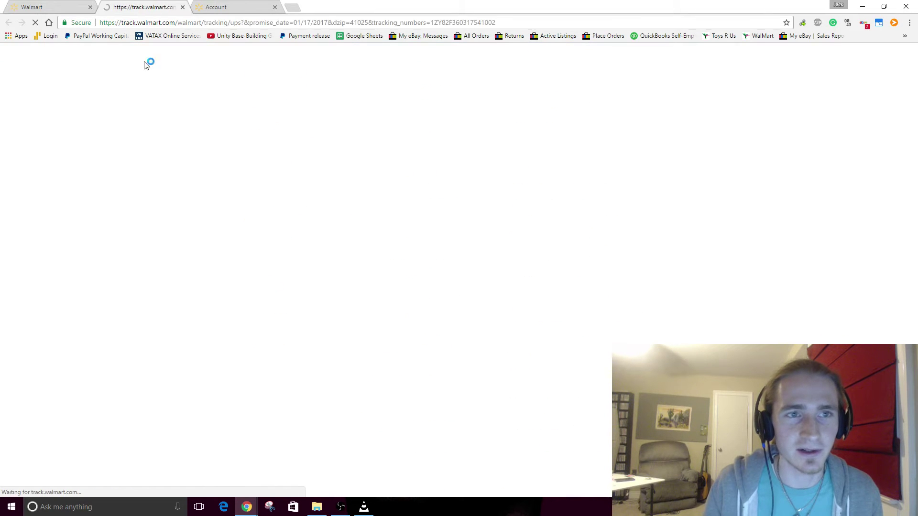
pyautogui.doubleClick(467, 22)
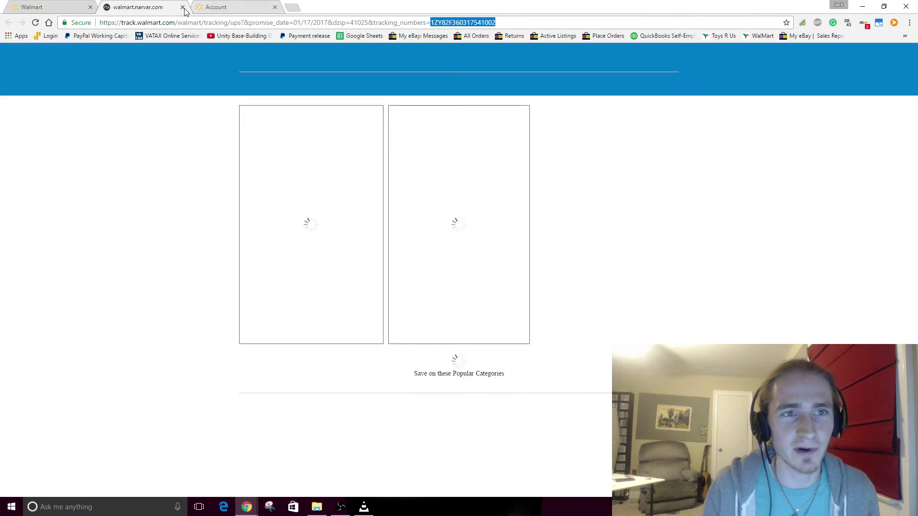
pyautogui.click(183, 8)
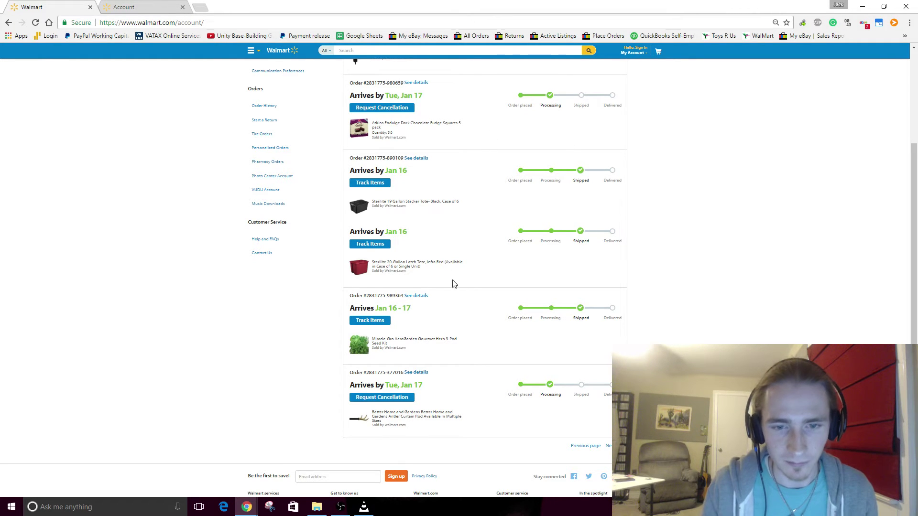
pyautogui.scroll(5, 471, 312)
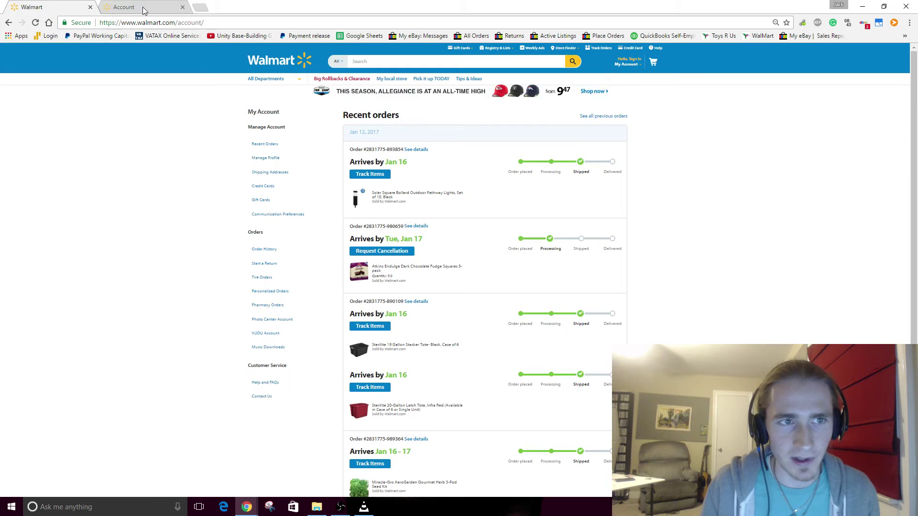
# Detach a new blank tab into a second window snapped beside Walmart's recent orders
pyautogui.click(128, 5)
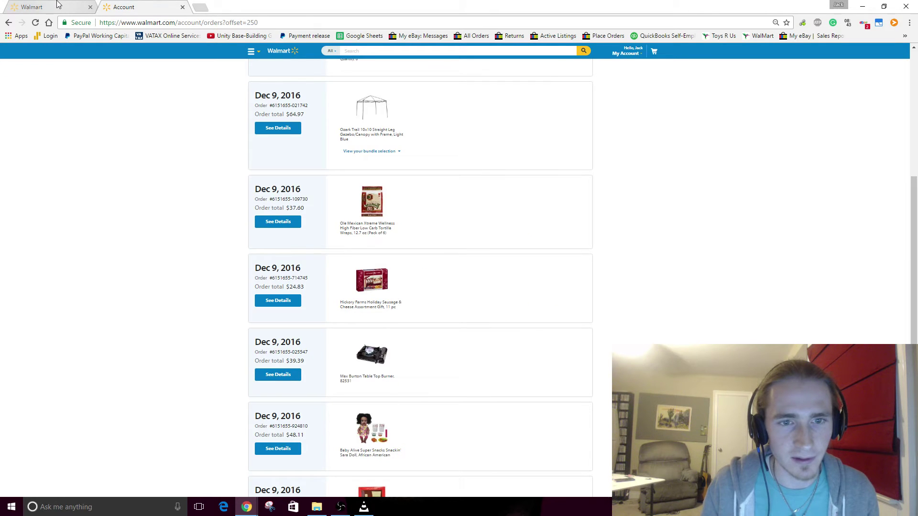
pyautogui.click(56, 6)
pyautogui.click(200, 7)
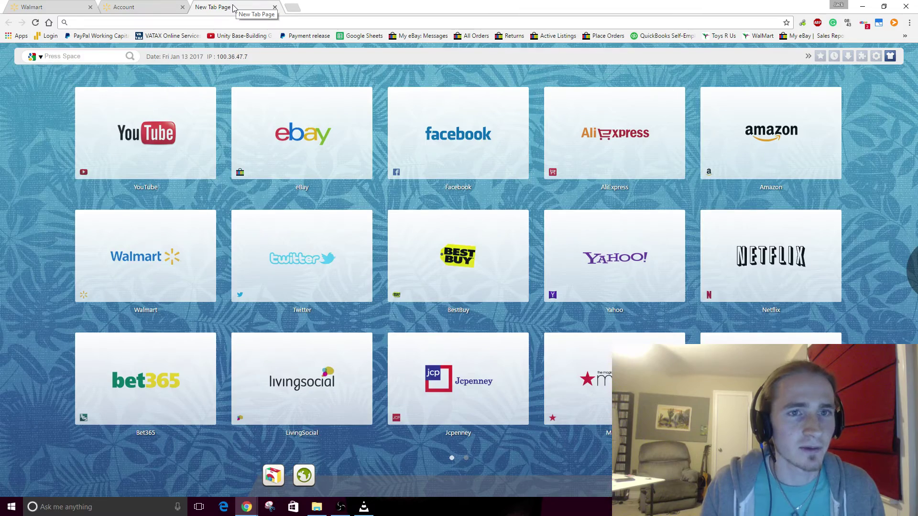
pyautogui.moveTo(215, 13); pyautogui.dragTo(917, 259)
pyautogui.click(139, 117)
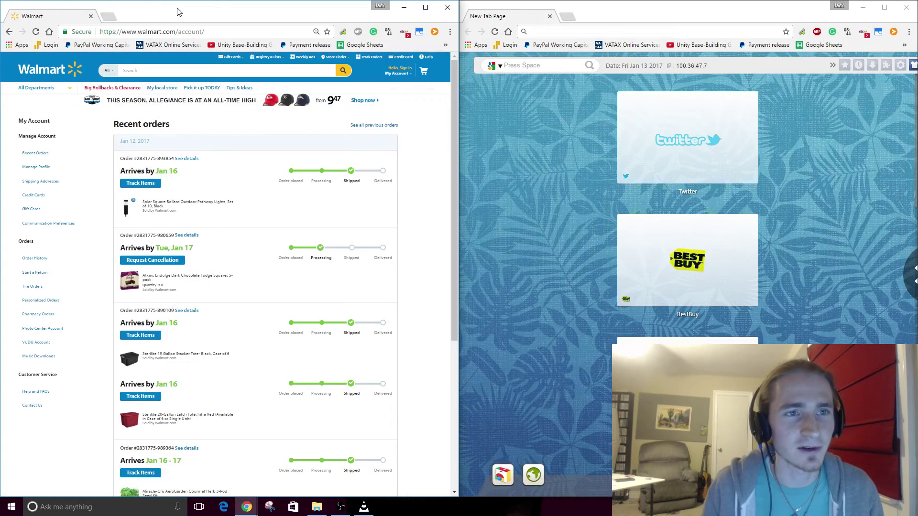
# Load walmart.com in the right-hand Chrome window
pyautogui.click(223, 34)
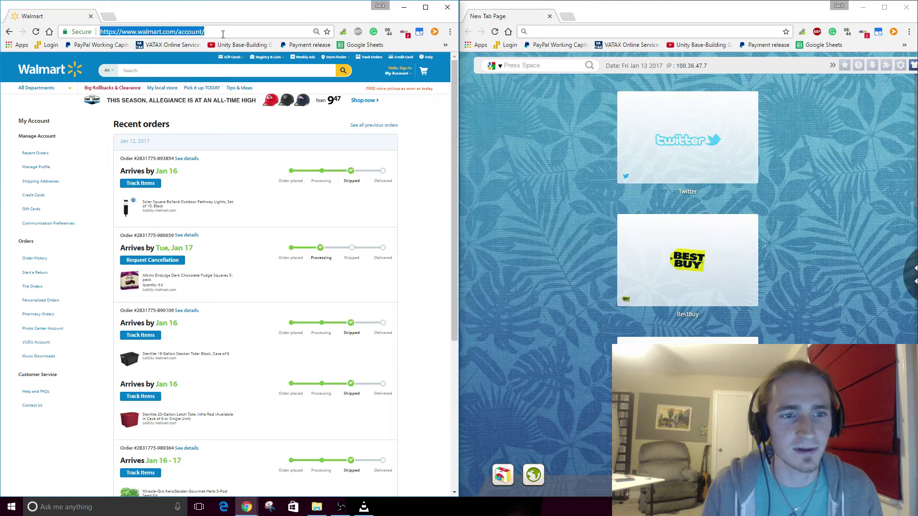
pyautogui.click(525, 30)
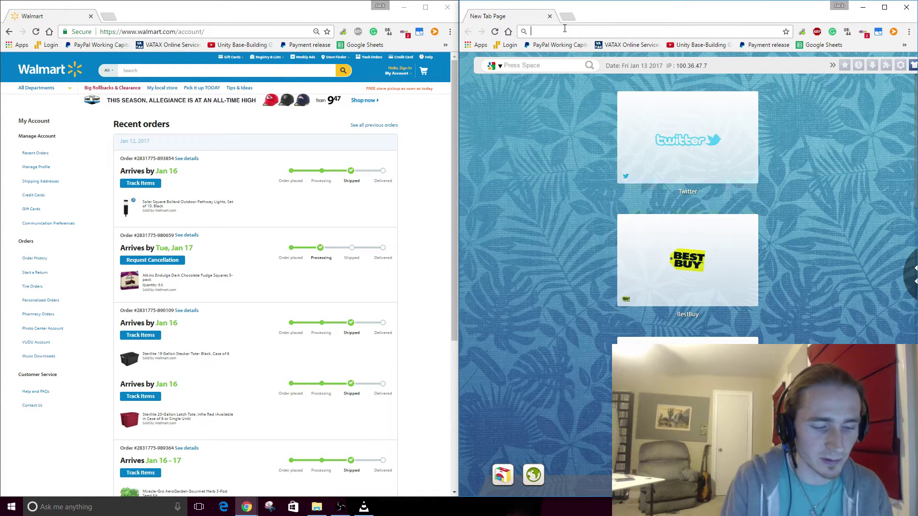
pyautogui.write('walmart')
pyautogui.press('Return')
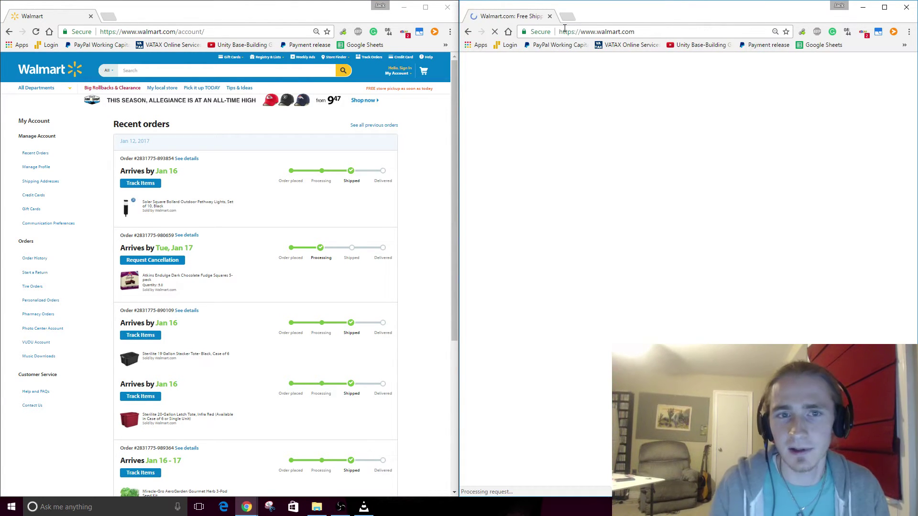
pyautogui.click(565, 32)
# Load ebay.com in the right window and open the sales records filtered to awaiting shipment
pyautogui.write('ebay')
pyautogui.press('Return')
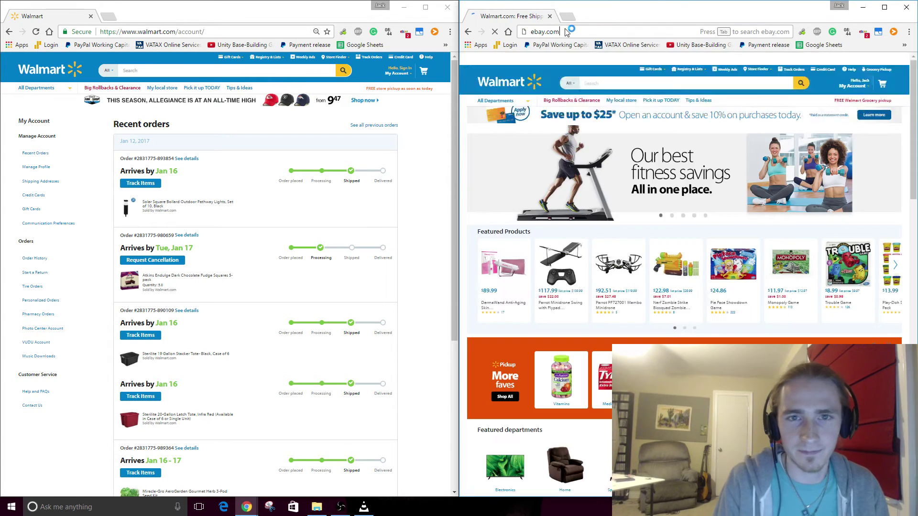
pyautogui.click(905, 44)
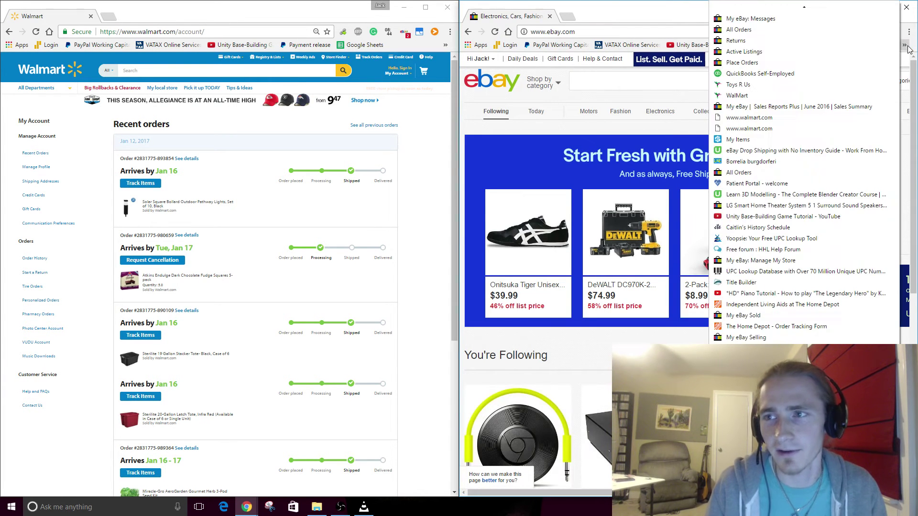
pyautogui.click(751, 30)
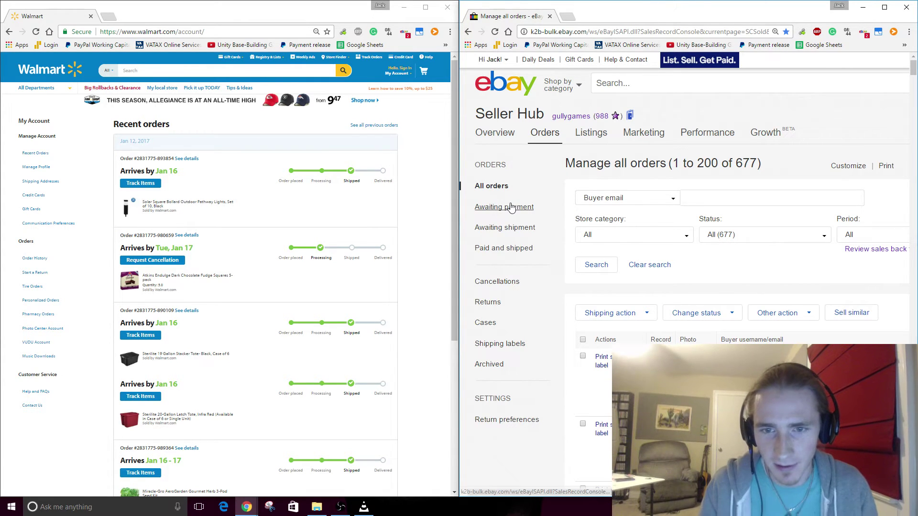
pyautogui.click(503, 228)
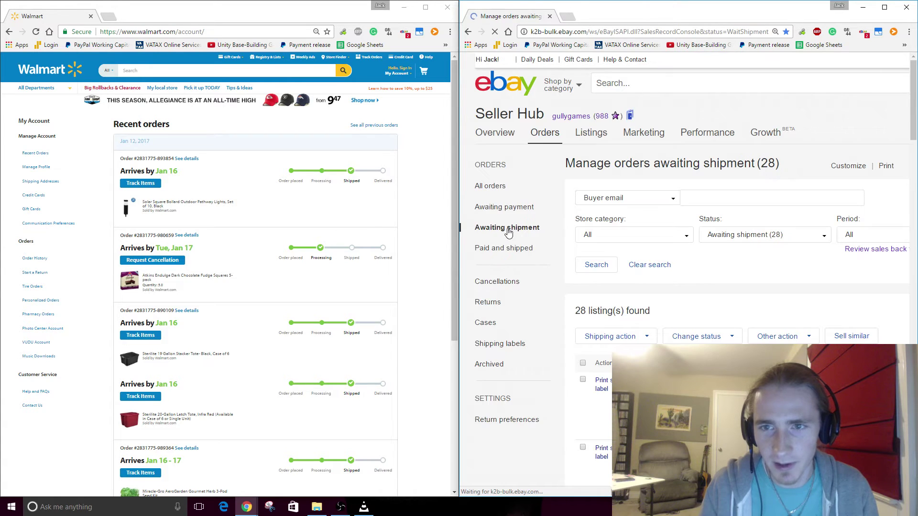
# Scroll both lists to compare eBay orders 2317 through 2310 with Walmart's recent orders
pyautogui.scroll(-5, 688, 220)
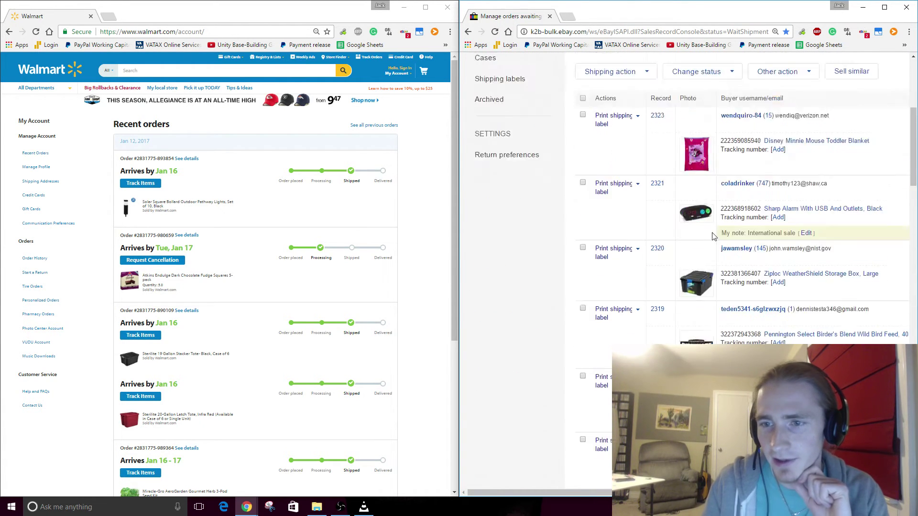
pyautogui.scroll(3, 722, 309)
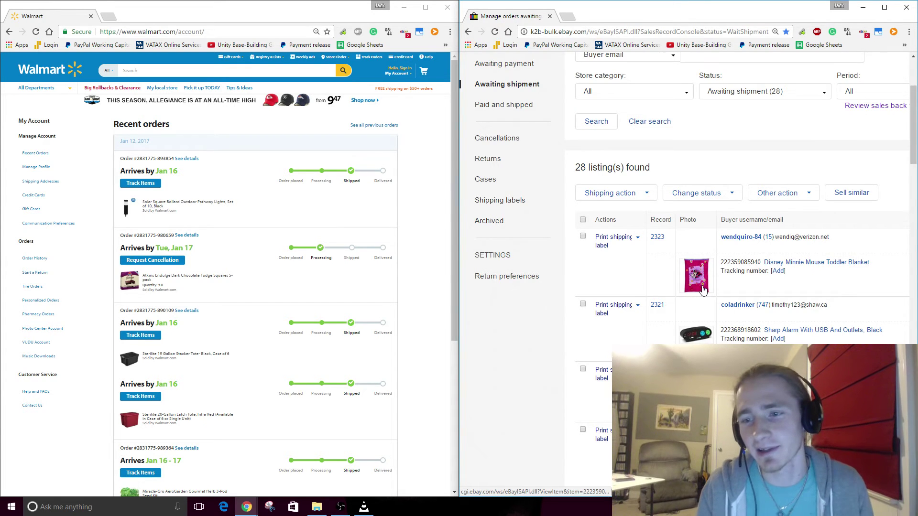
pyautogui.scroll(-7, 686, 239)
pyautogui.scroll(-3, 732, 275)
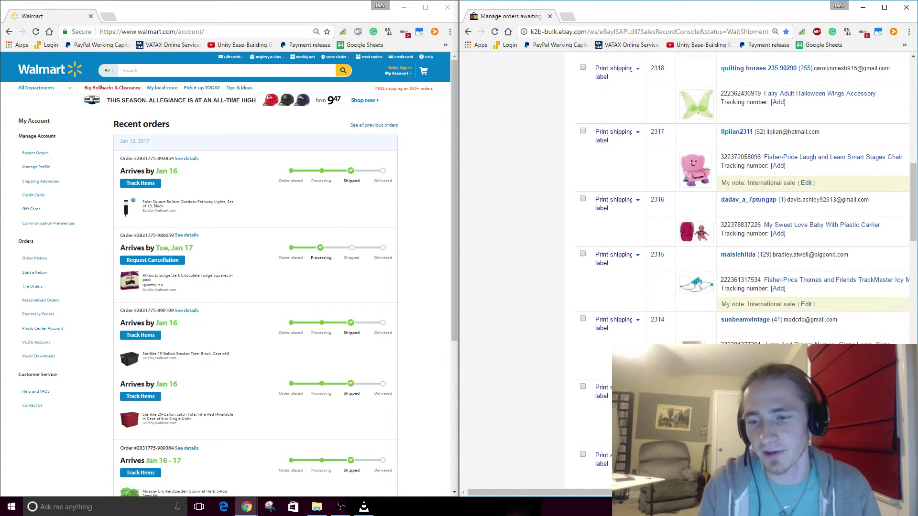
pyautogui.hscroll(3, 741, 342)
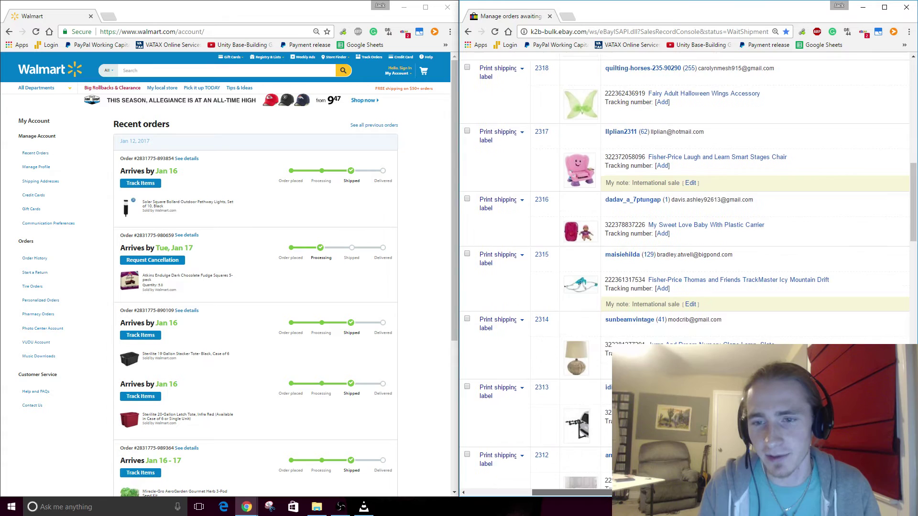
pyautogui.scroll(-4, 741, 342)
pyautogui.scroll(-8, 741, 342)
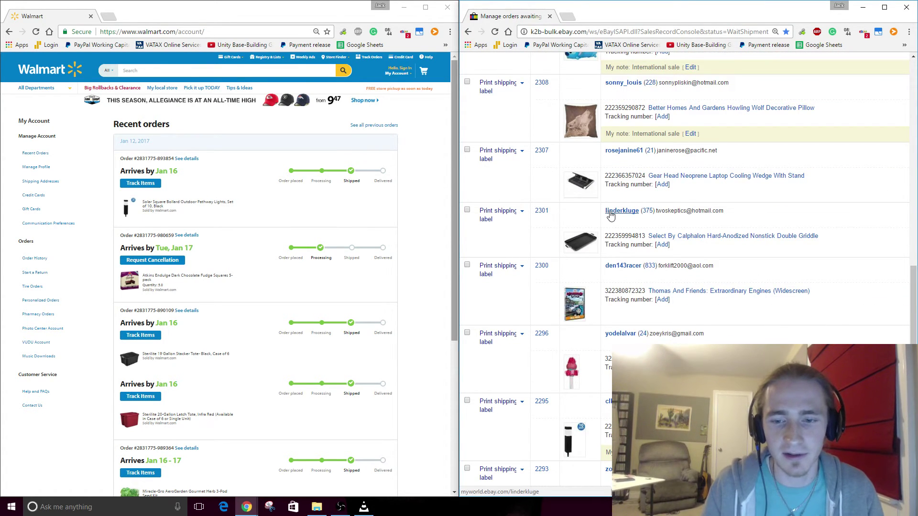
pyautogui.scroll(-5, 612, 217)
pyautogui.scroll(-2, 613, 219)
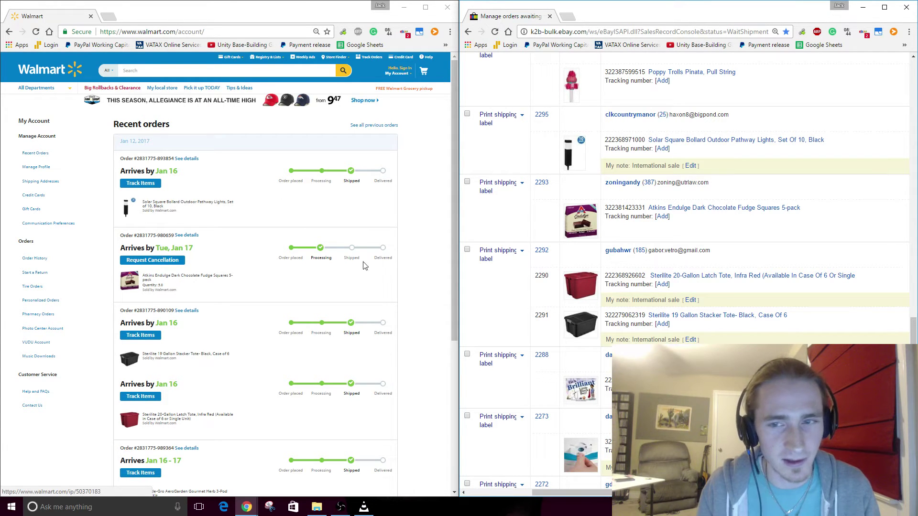
pyautogui.scroll(-4, 221, 291)
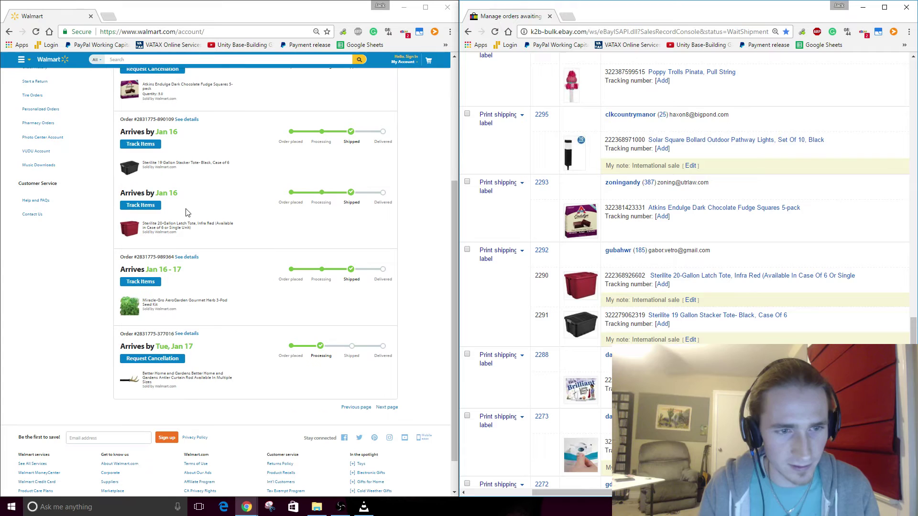
pyautogui.scroll(-2, 606, 336)
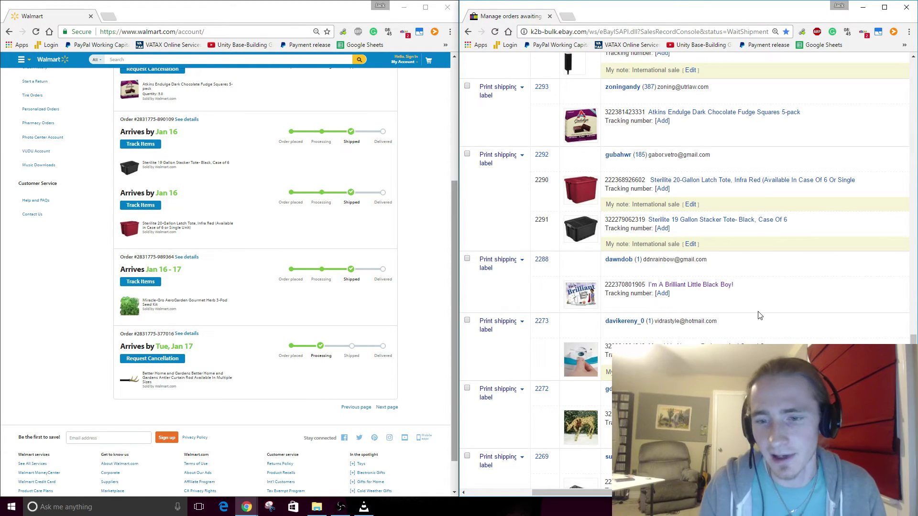
pyautogui.scroll(-3, 759, 316)
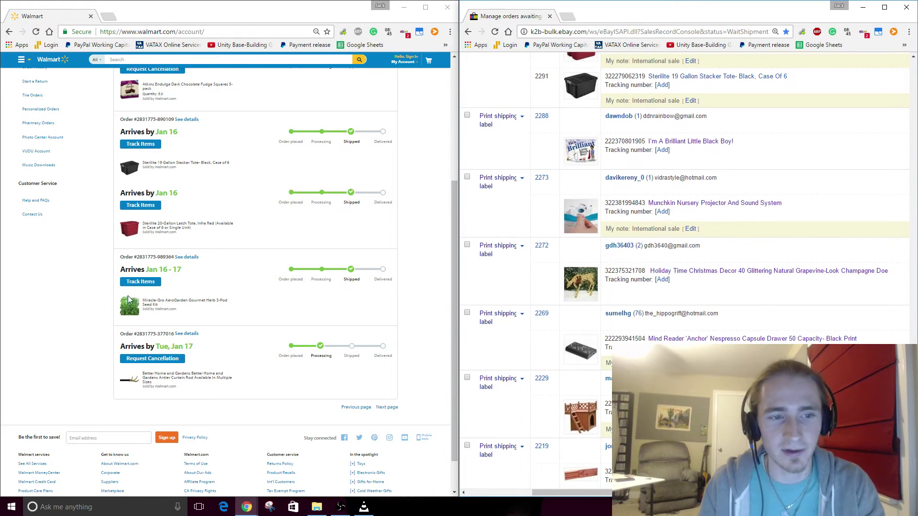
pyautogui.scroll(8, 741, 305)
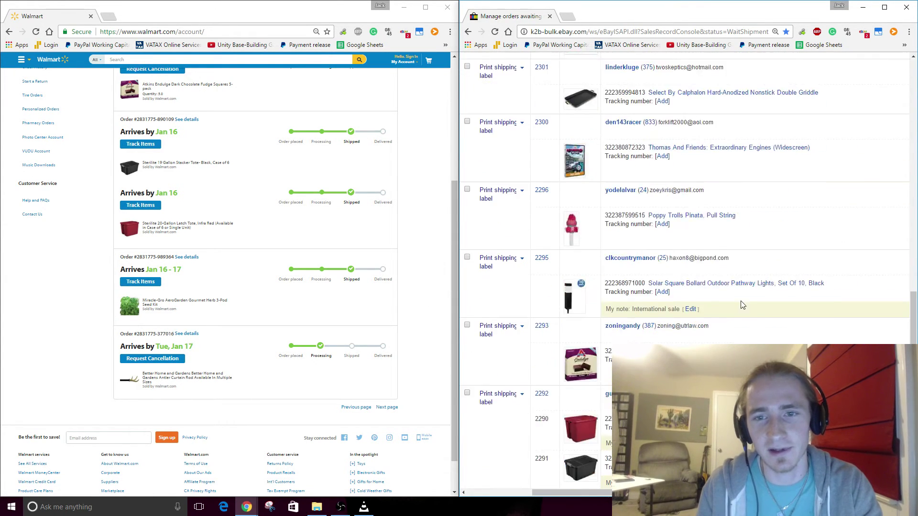
pyautogui.scroll(10, 741, 305)
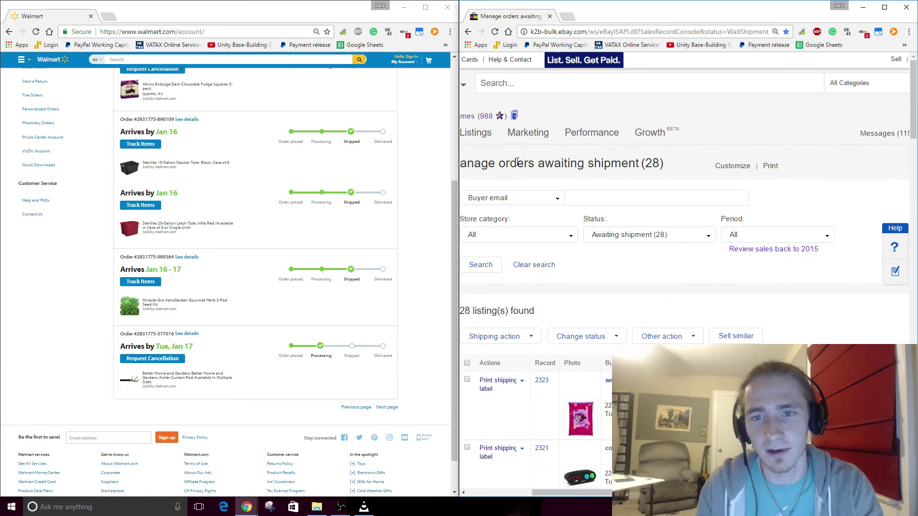
pyautogui.scroll(-15, 691, 287)
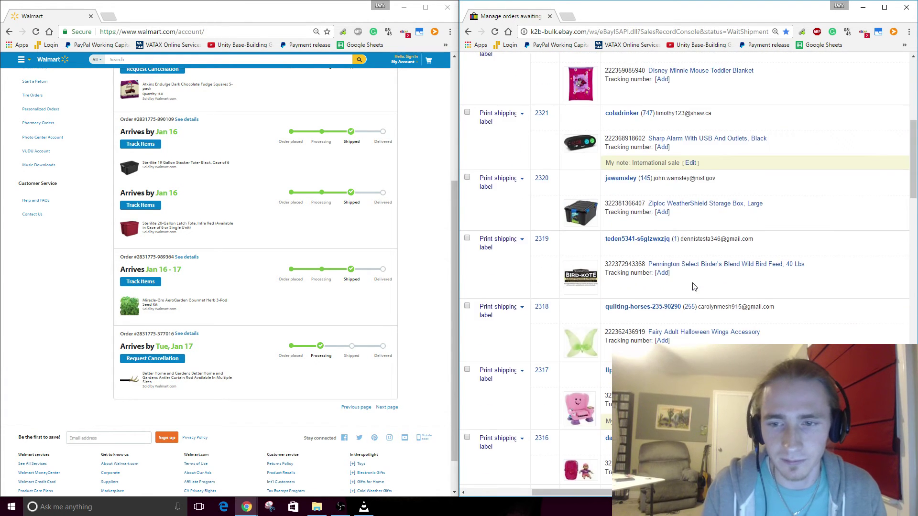
pyautogui.scroll(1, 241, 252)
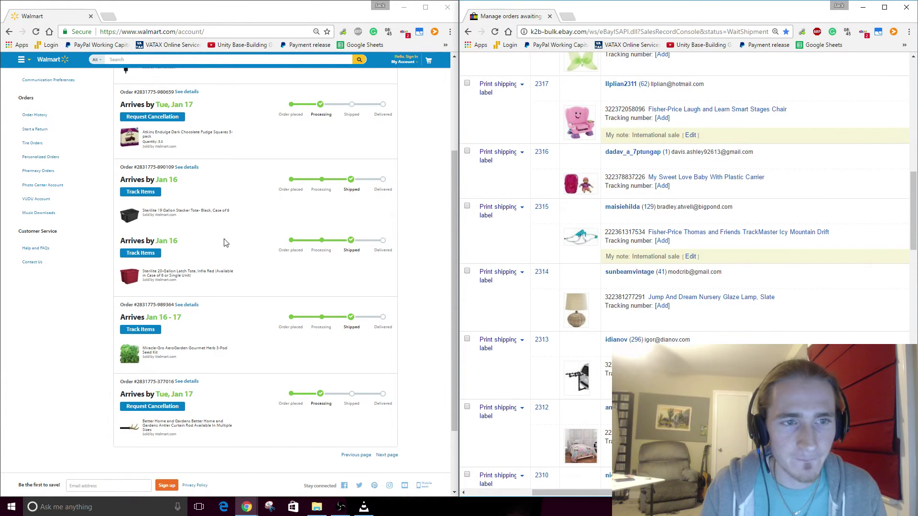
pyautogui.scroll(3, 131, 196)
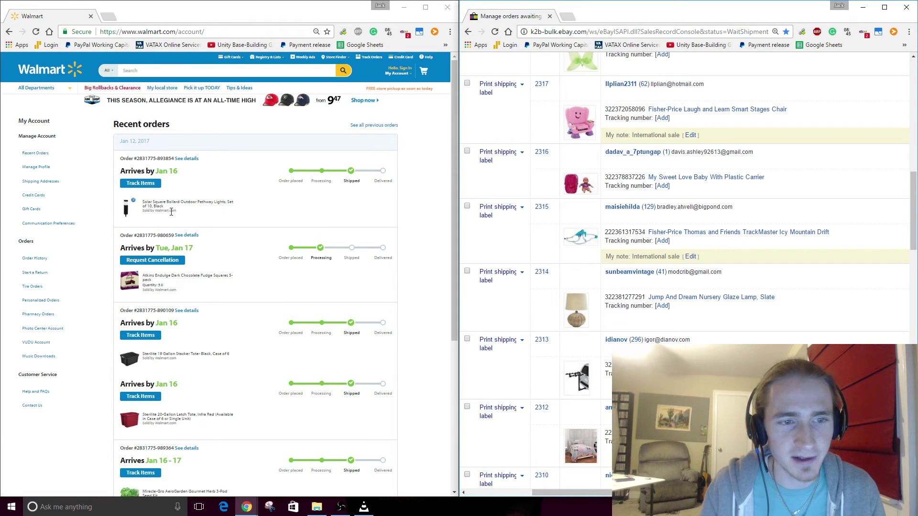
pyautogui.scroll(-2, 250, 223)
pyautogui.scroll(1, 142, 139)
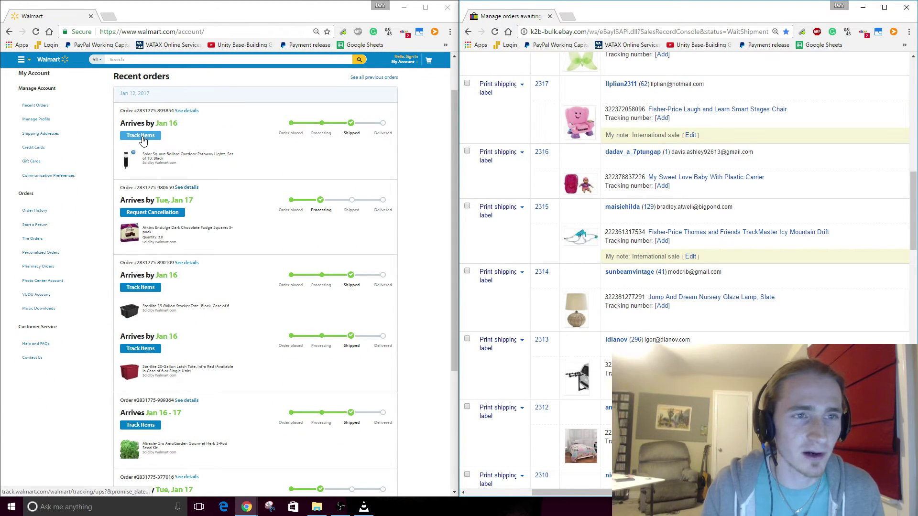
# Open tracking for the solar lights order, select its tracking number, and return to Recent orders
pyautogui.click(141, 136)
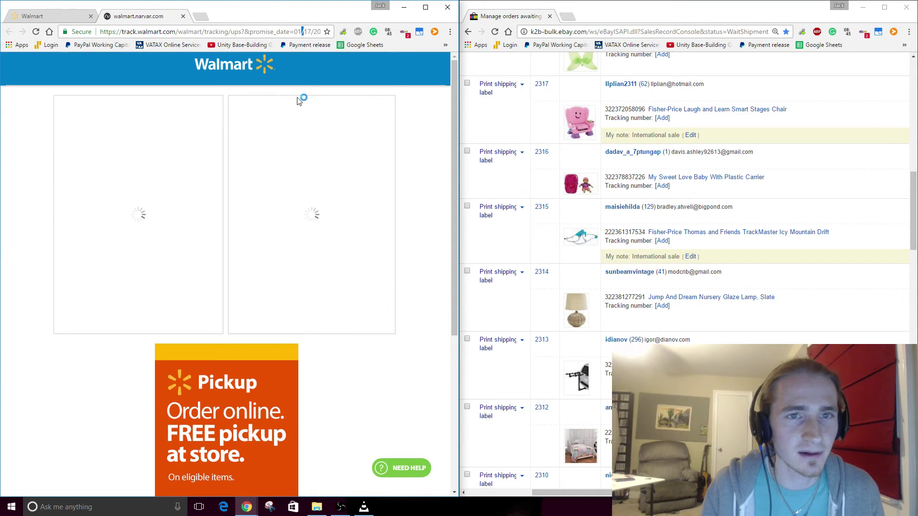
pyautogui.moveTo(457, 117); pyautogui.dragTo(697, 98)
pyautogui.doubleClick(462, 31)
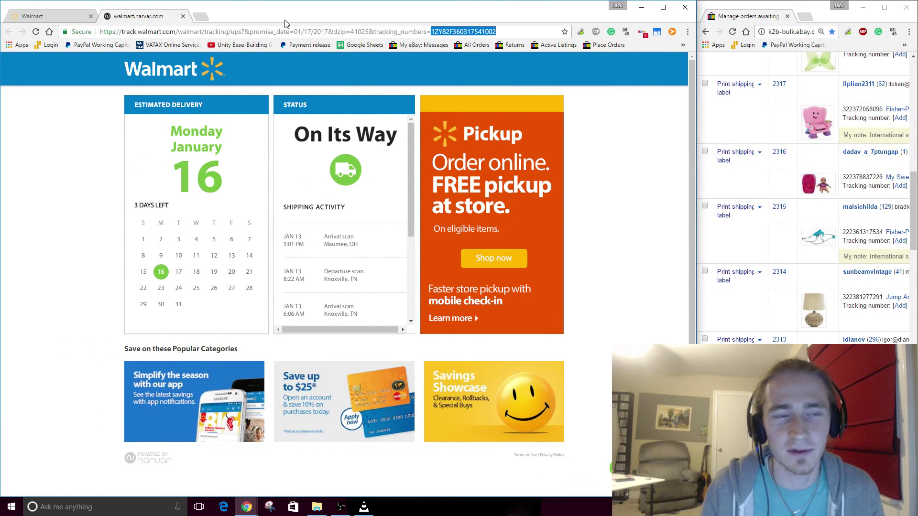
pyautogui.click(43, 18)
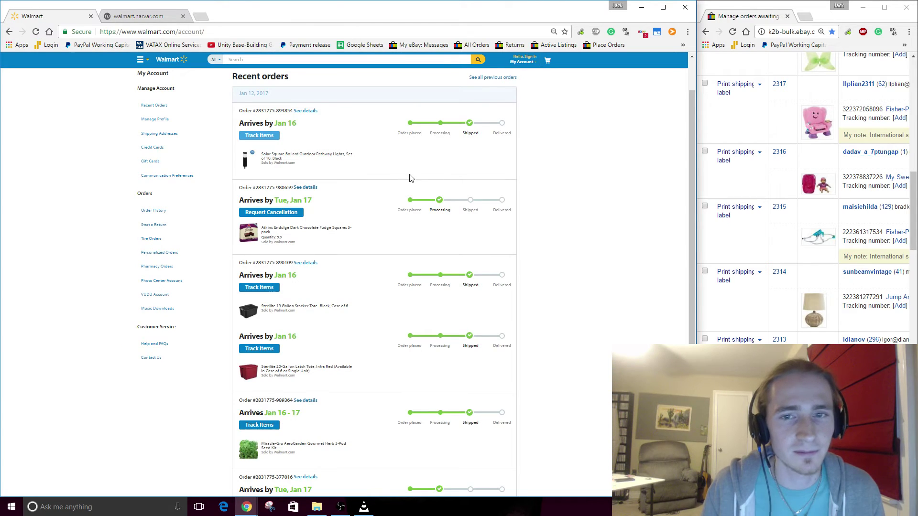
# Close the eBay orders window and maximize the Walmart window
pyautogui.moveTo(696, 111); pyautogui.dragTo(401, 120)
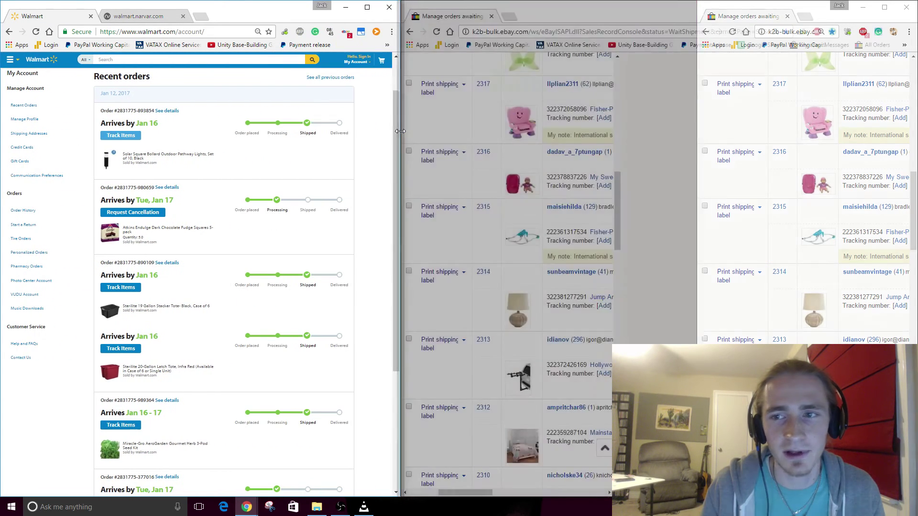
pyautogui.scroll(12, 693, 192)
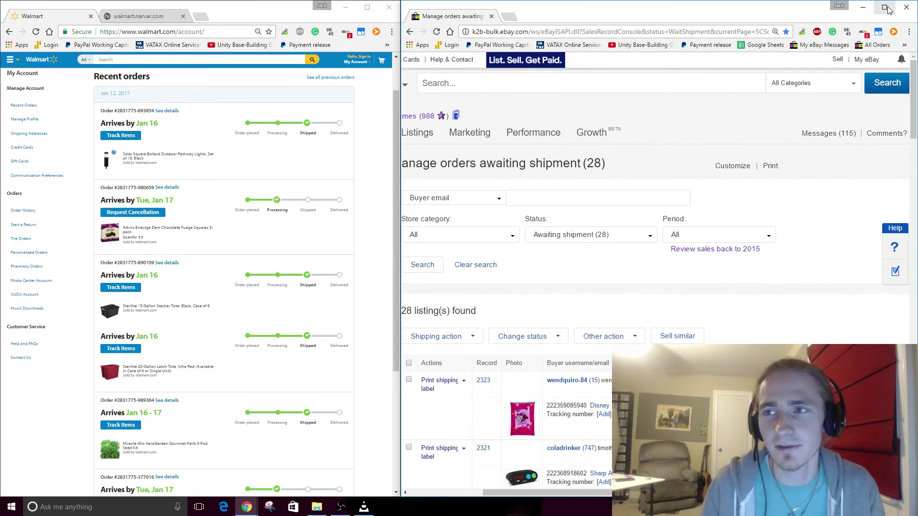
pyautogui.click(906, 7)
pyautogui.click(367, 7)
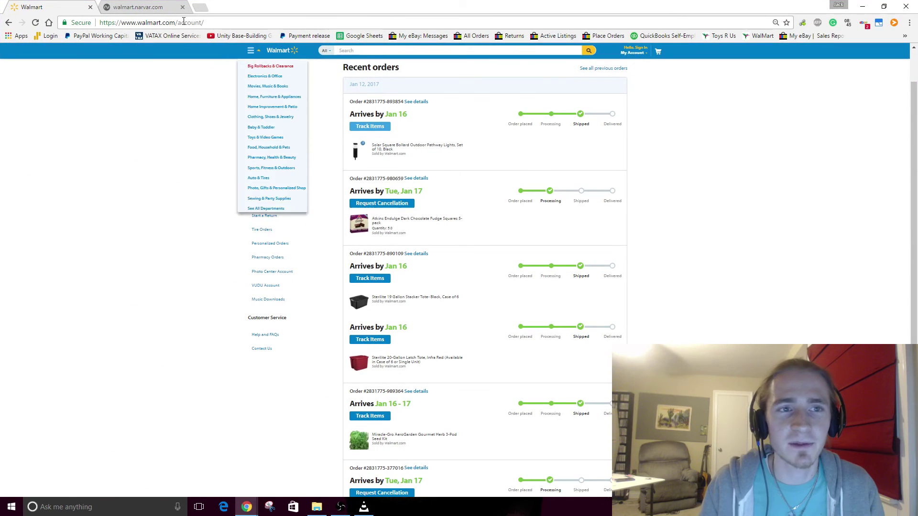
pyautogui.click(171, 25)
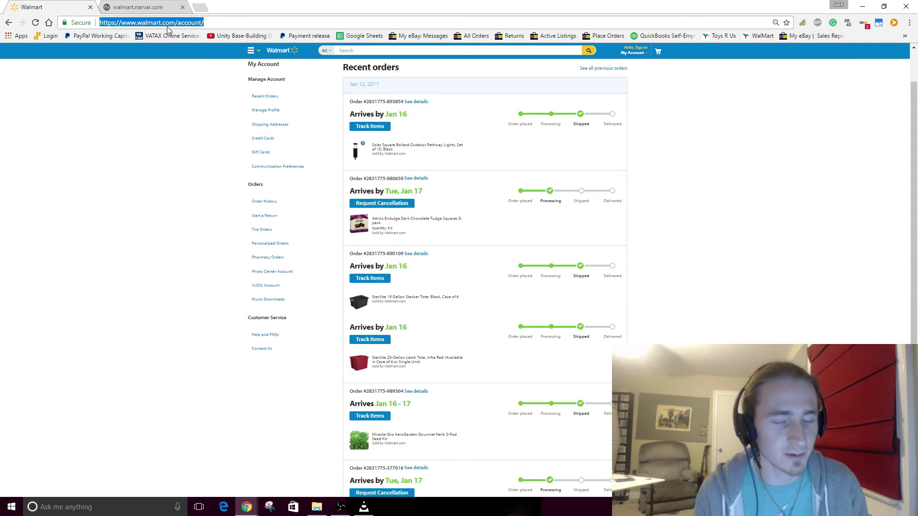
# Open gmail.com in a new tab, then go back to the Walmart tab
pyautogui.hotkey('ctrl', 't')
pyautogui.write('gmail.com')
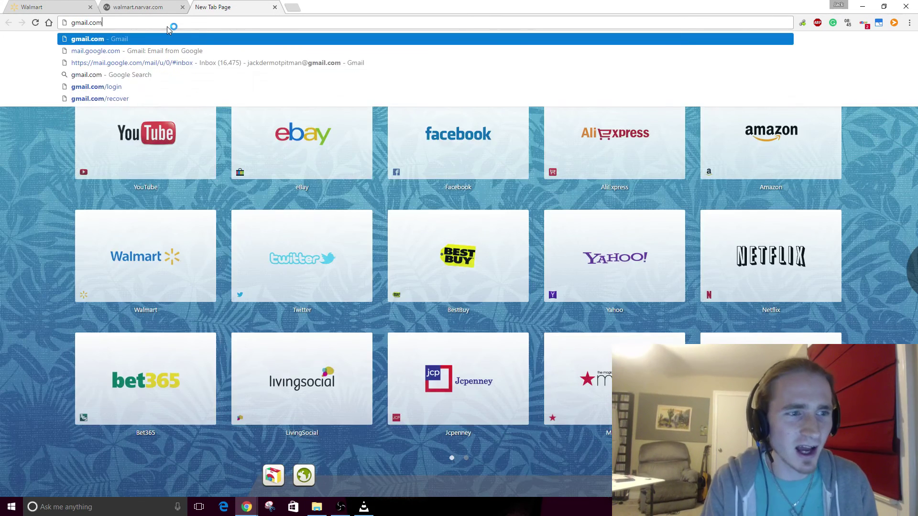
pyautogui.press('Return')
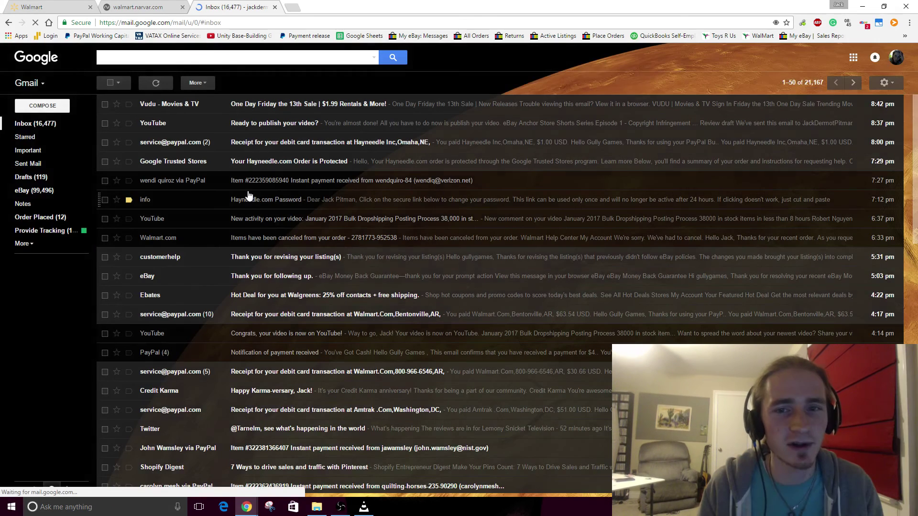
pyautogui.click(291, 22)
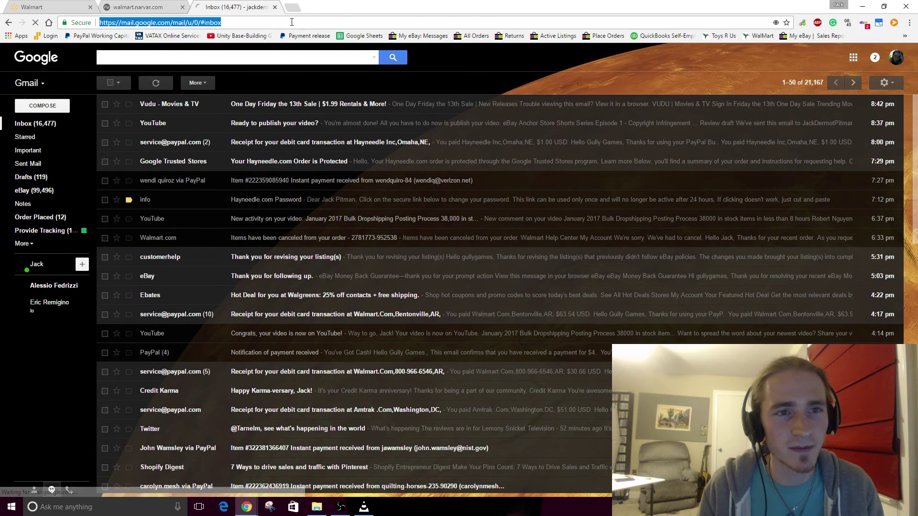
pyautogui.click(77, 5)
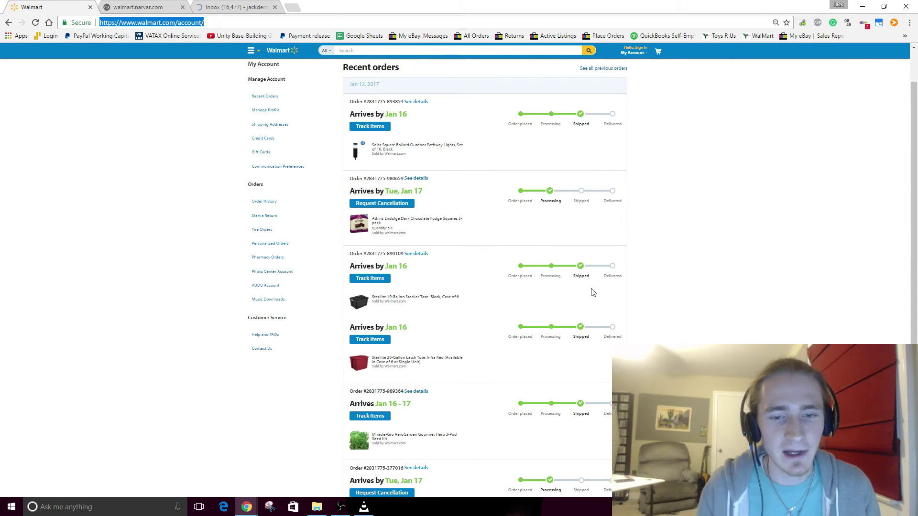
# Open tracking for the bed frame order, then reload the orders and return to the Jan 12 page
pyautogui.scroll(-4, 593, 293)
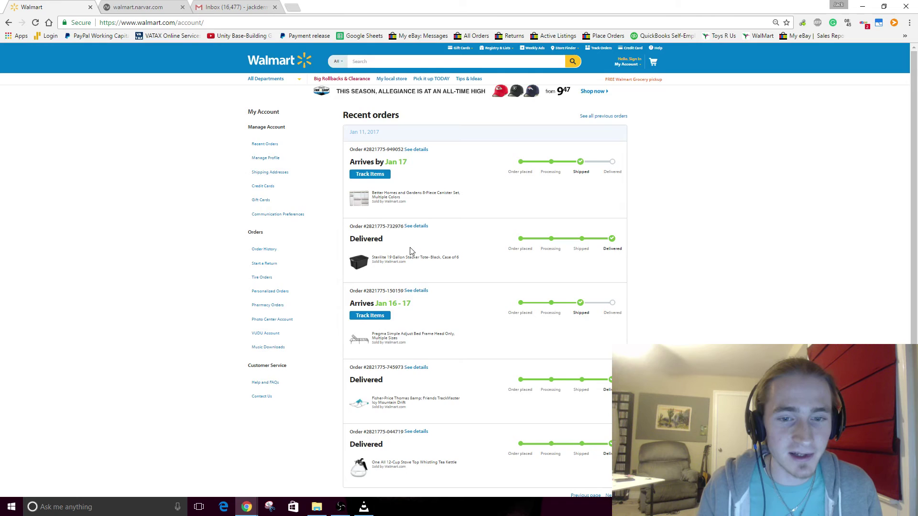
pyautogui.scroll(-3, 410, 251)
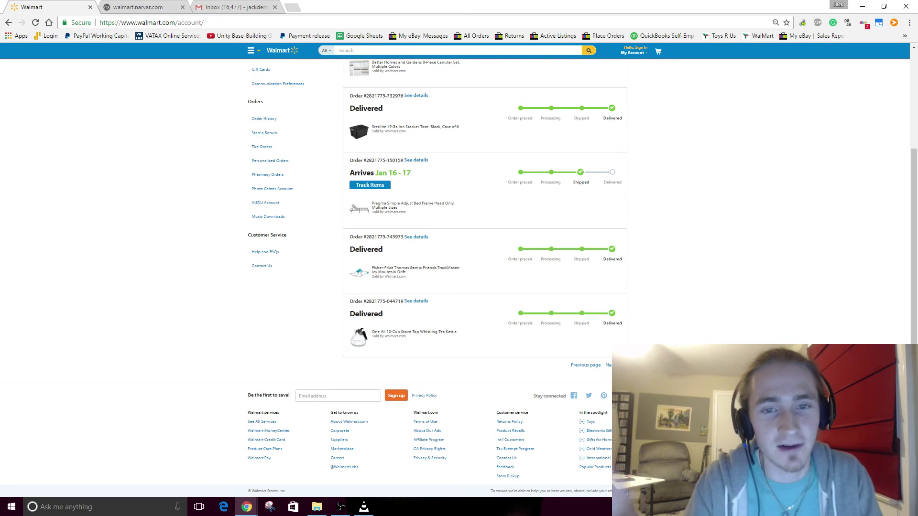
pyautogui.click(377, 187)
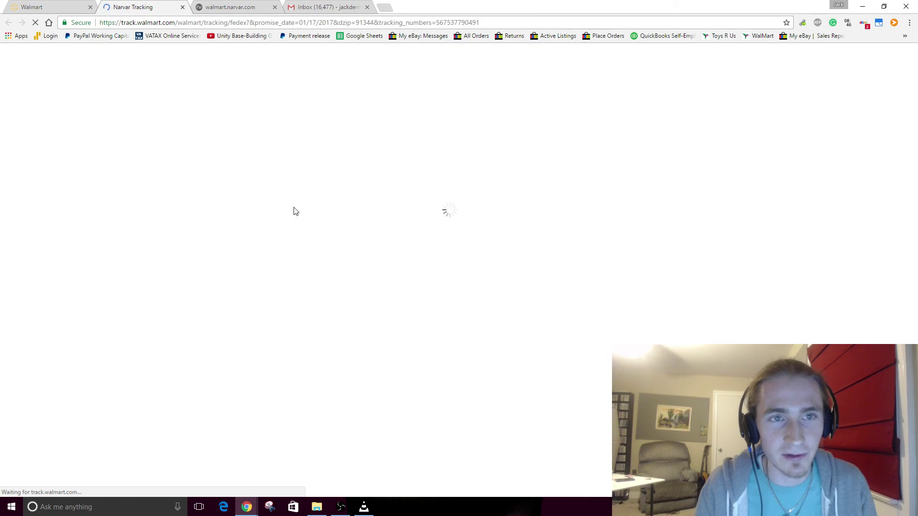
pyautogui.click(67, 7)
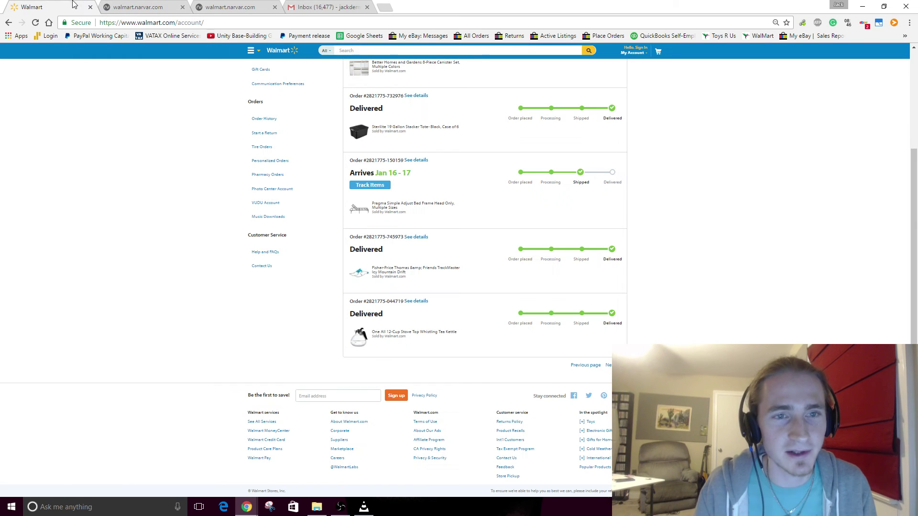
pyautogui.press('F5')
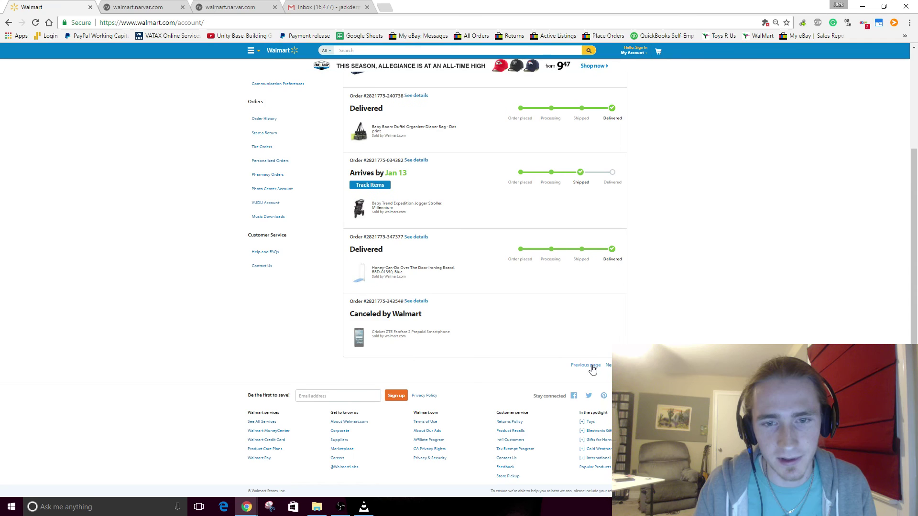
pyautogui.click(592, 366)
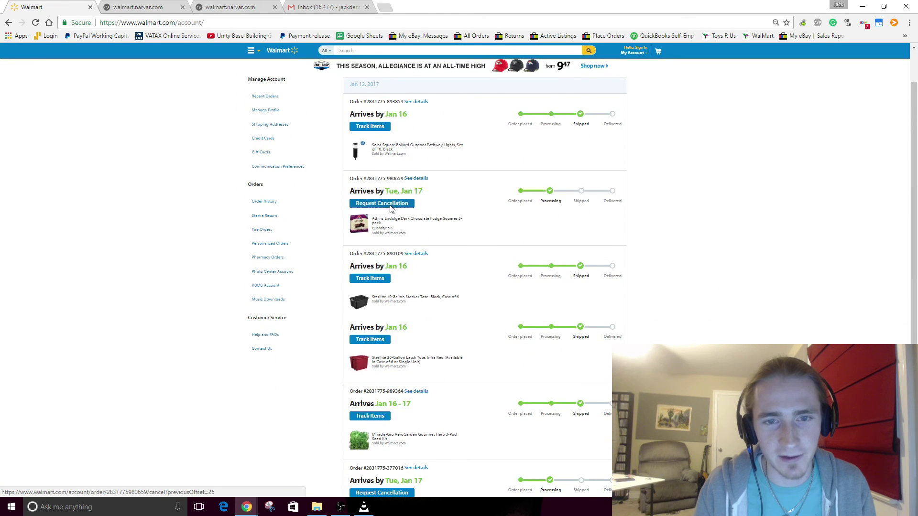
# Request cancellation of the Jan 17 Atkins Endulge fudge squares order, then switch to Gmail
pyautogui.click(392, 205)
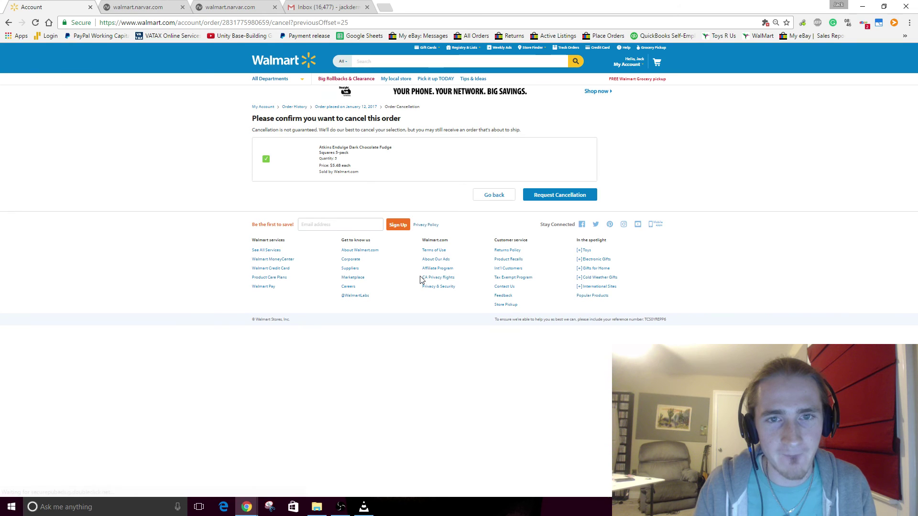
pyautogui.click(557, 197)
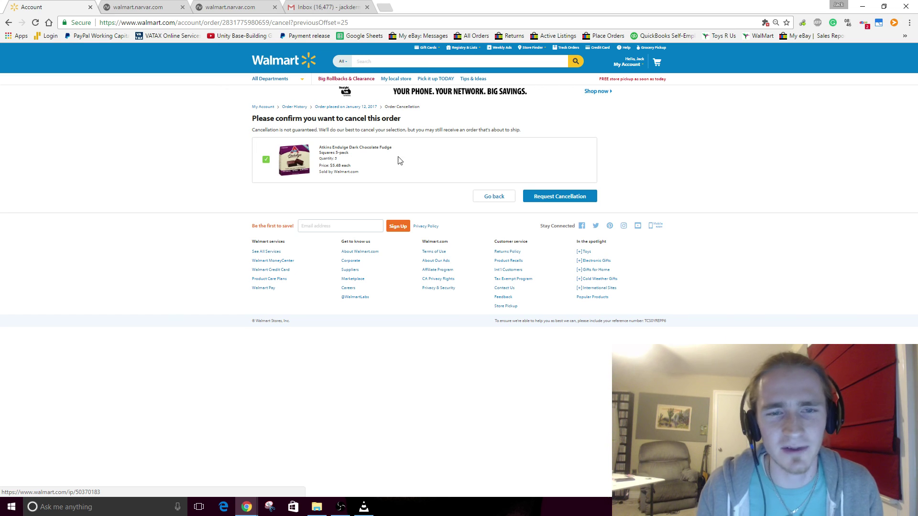
pyautogui.click(338, 5)
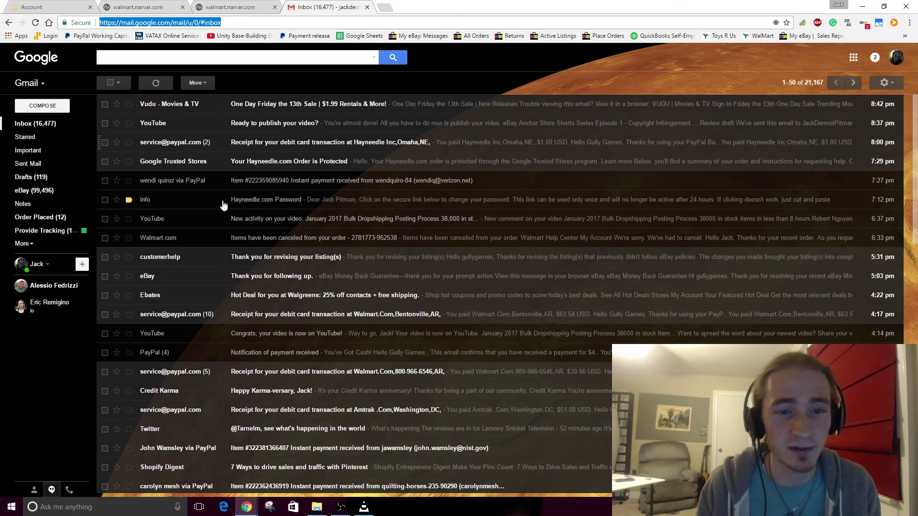